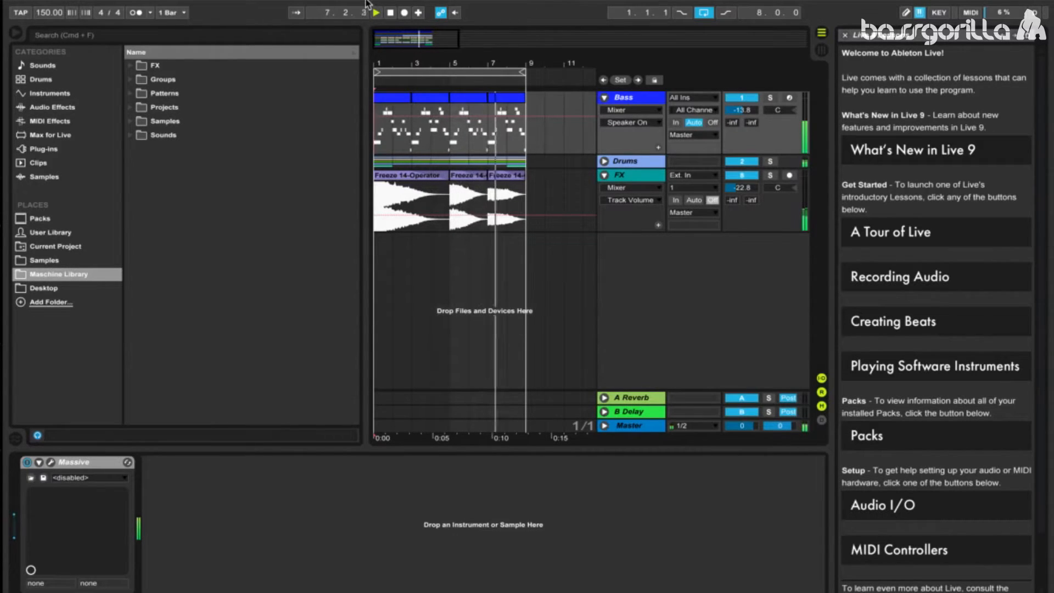
# Stop playback, open Massive on the Bass track and start a new sound
pyautogui.click(390, 13)
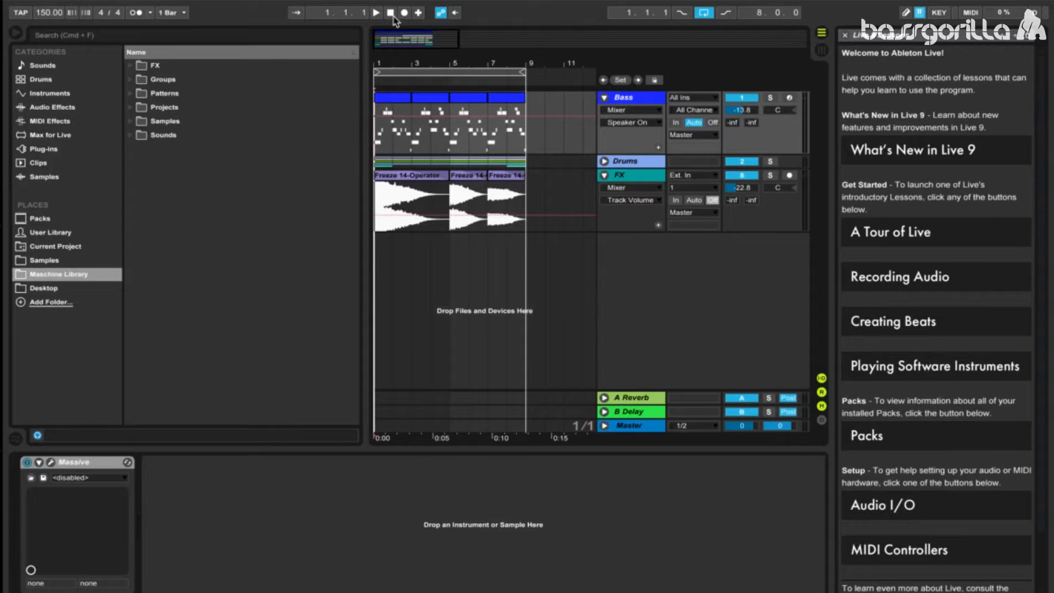
pyautogui.click(51, 464)
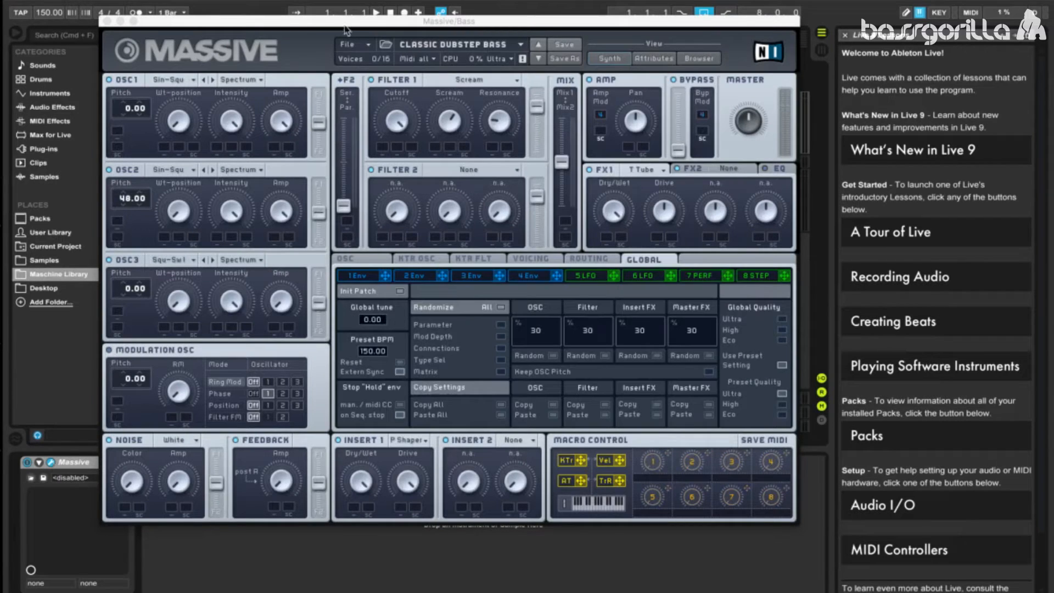
pyautogui.click(347, 44)
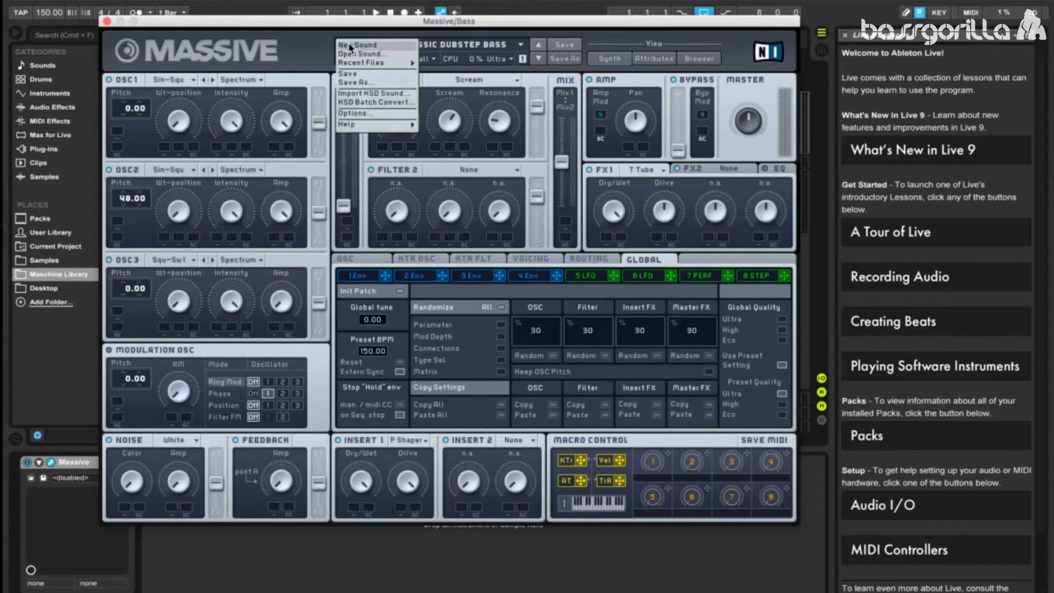
pyautogui.click(350, 48)
pyautogui.click(367, 46)
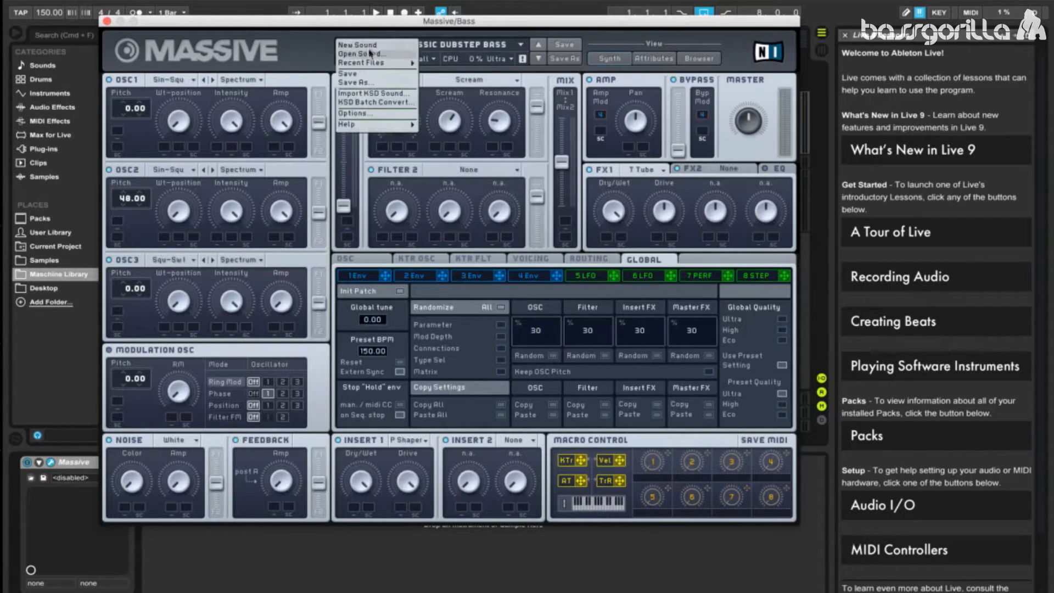
pyautogui.click(360, 44)
# Shape Envelope 4 with a shorter attack, decay level at maximum and a shorter release
pyautogui.click(589, 276)
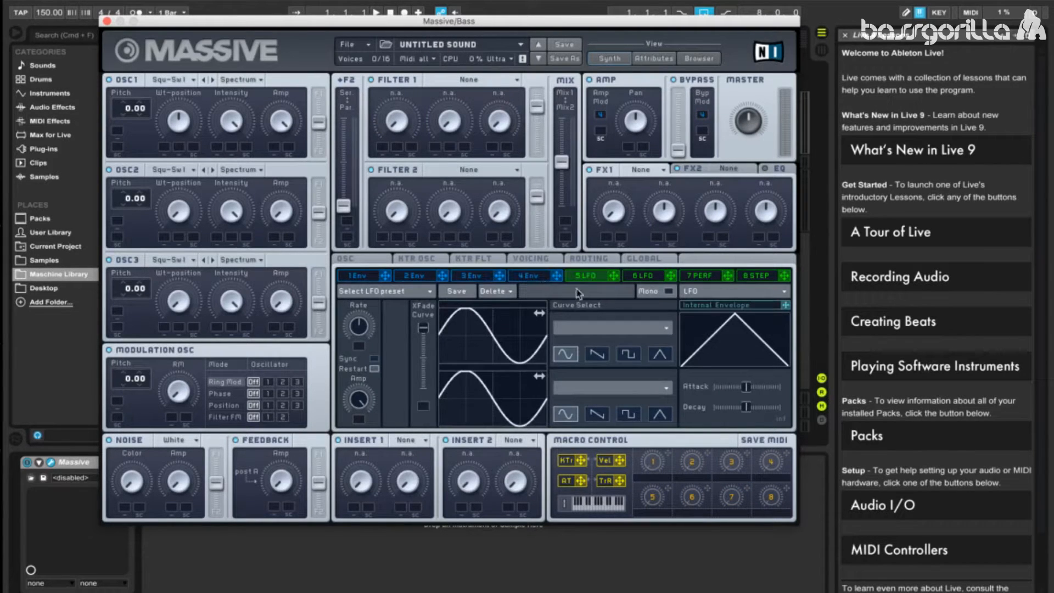
pyautogui.click(534, 276)
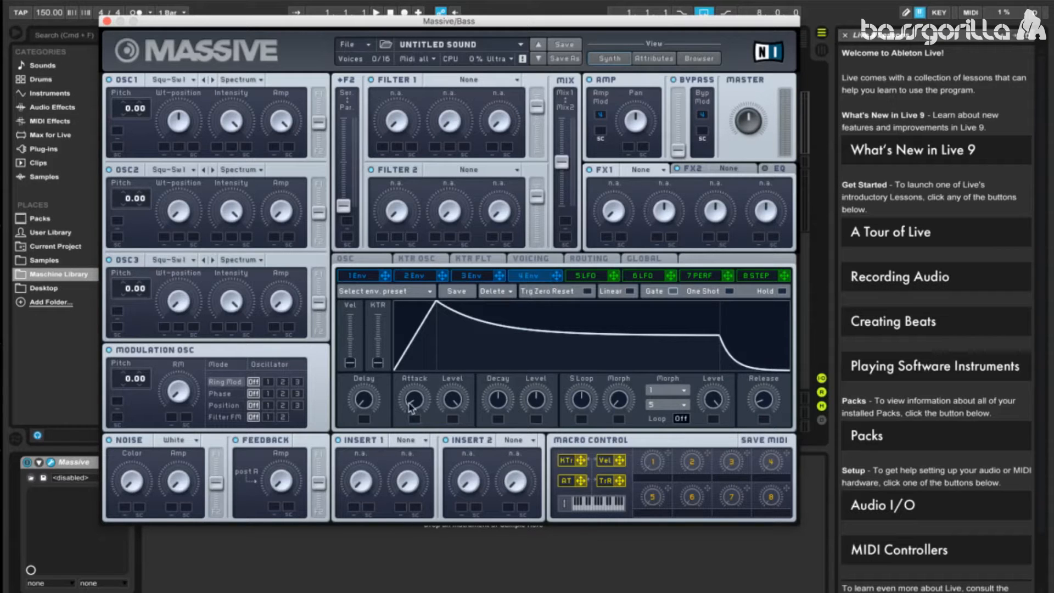
pyautogui.moveTo(415, 393); pyautogui.dragTo(419, 424)
pyautogui.moveTo(491, 405); pyautogui.dragTo(531, 338)
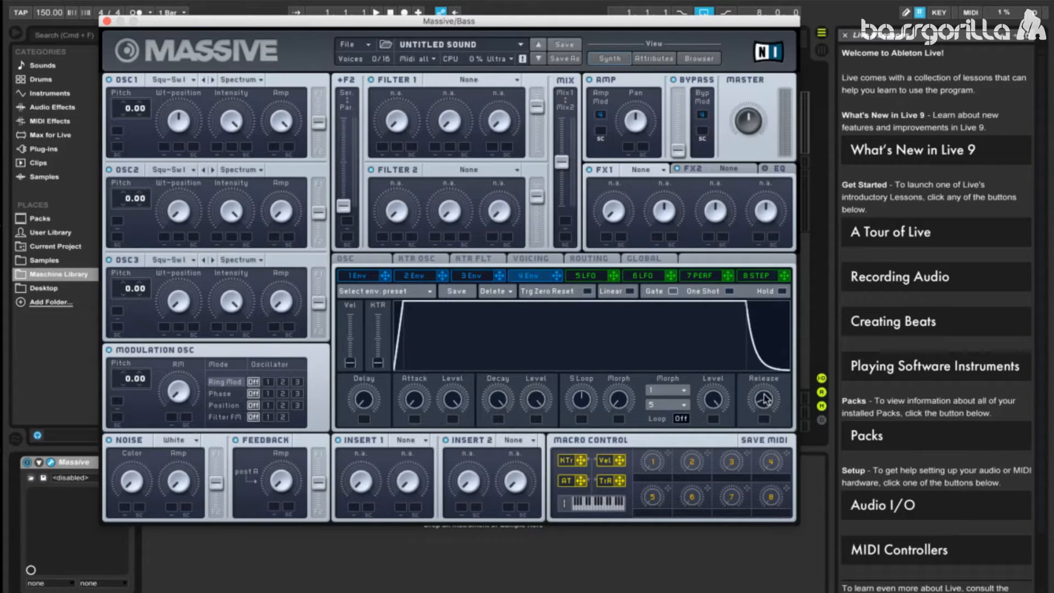
pyautogui.moveTo(766, 399); pyautogui.dragTo(764, 424)
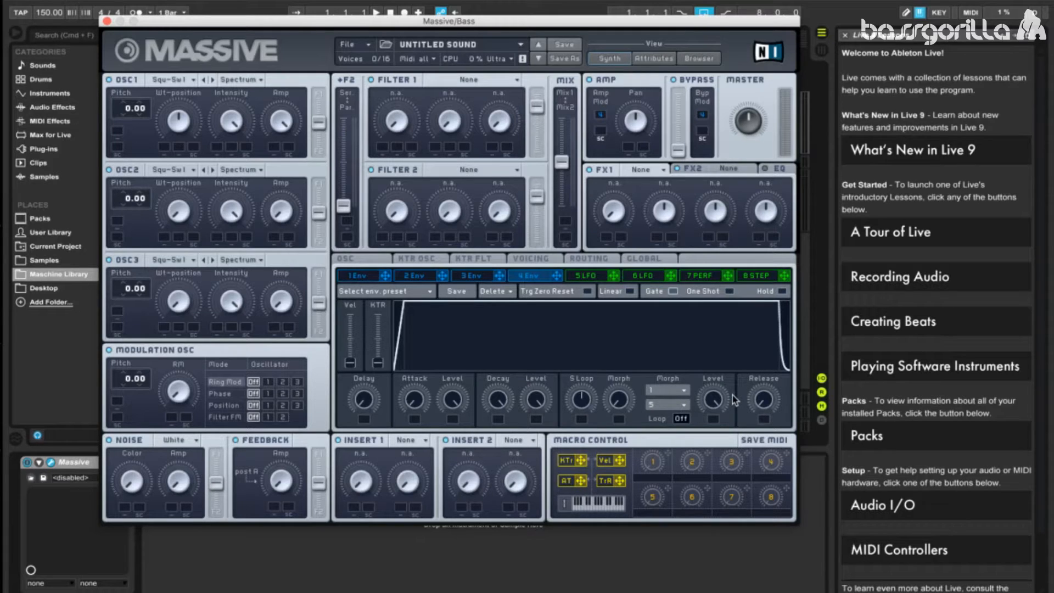
# Set OSC1 to the Sin-Square wavetable and turn its Wt-position fully down
pyautogui.click(172, 82)
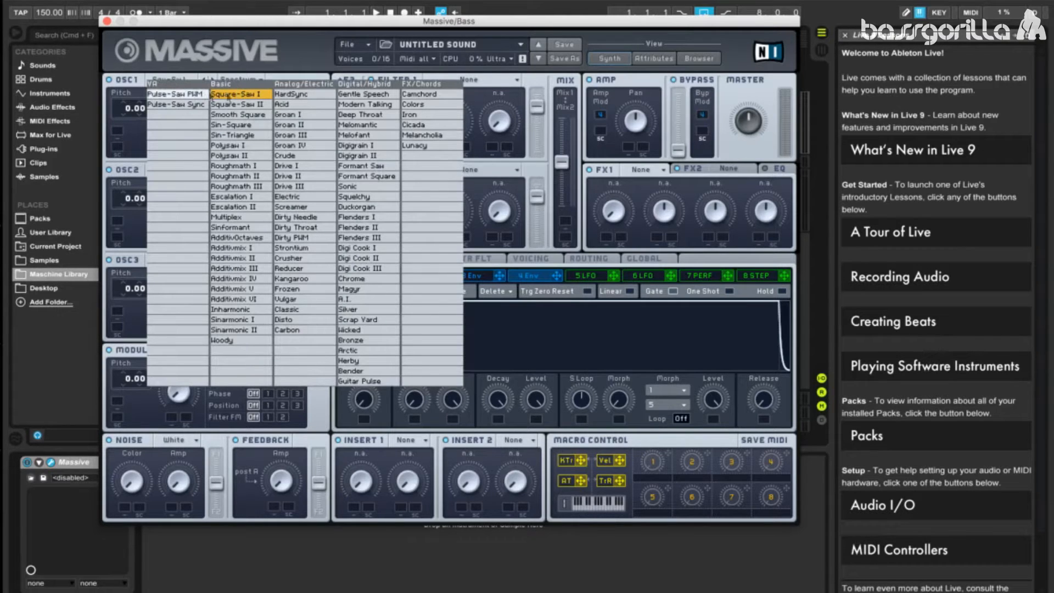
pyautogui.click(256, 125)
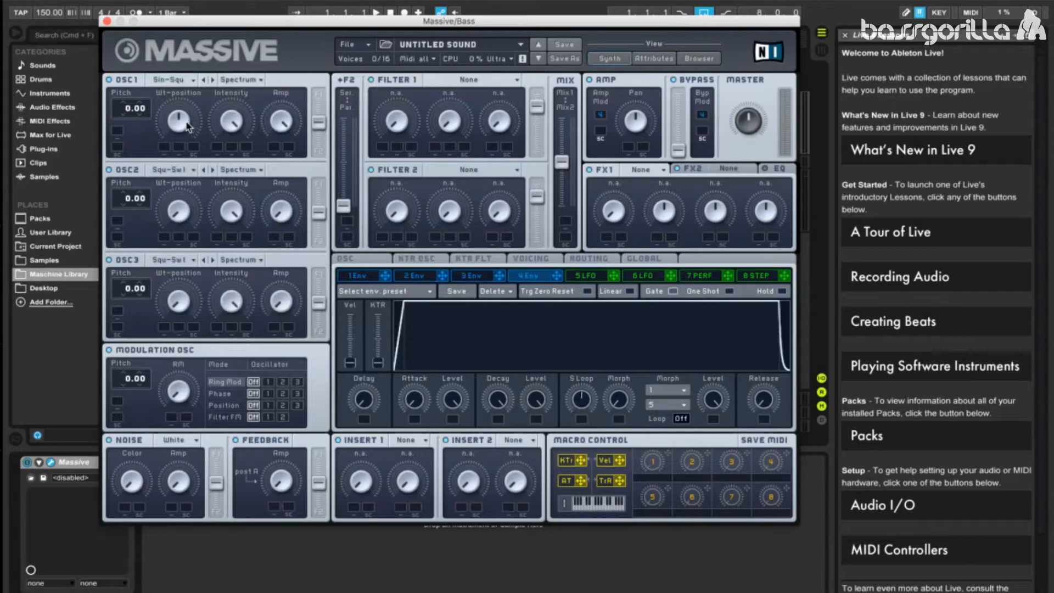
pyautogui.moveTo(186, 130); pyautogui.dragTo(188, 160)
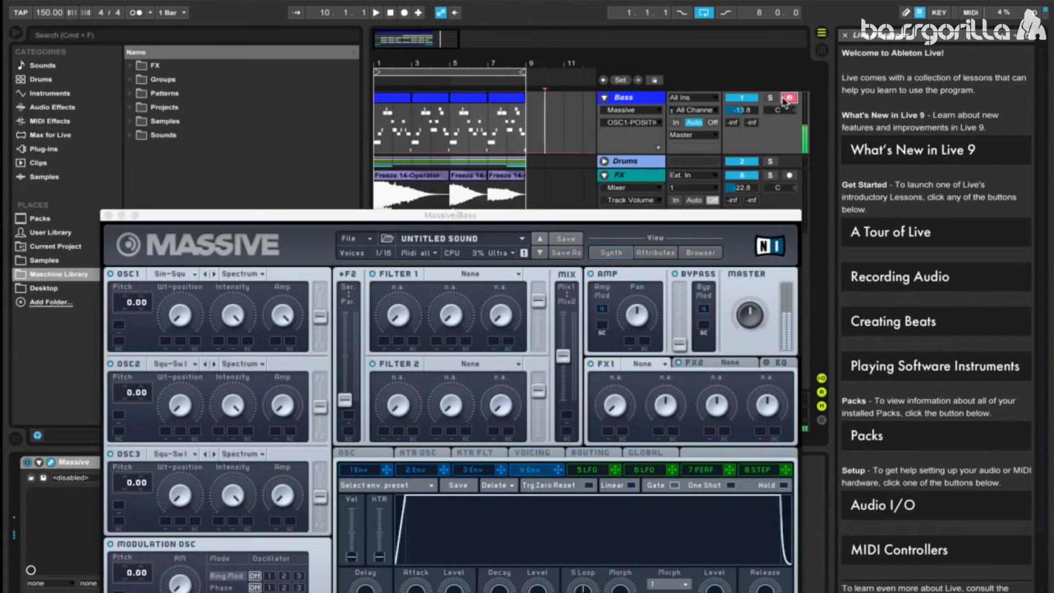
# Set OSC2 to the Sin-Square wavetable with its pitch at 48.00
pyautogui.moveTo(446, 218); pyautogui.dragTo(423, 89)
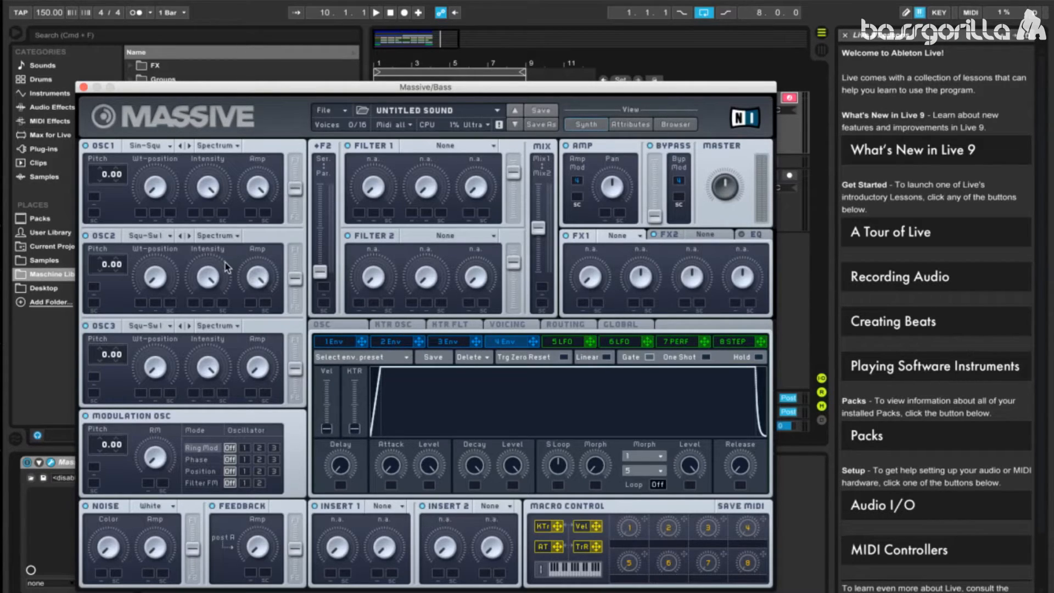
pyautogui.click(168, 237)
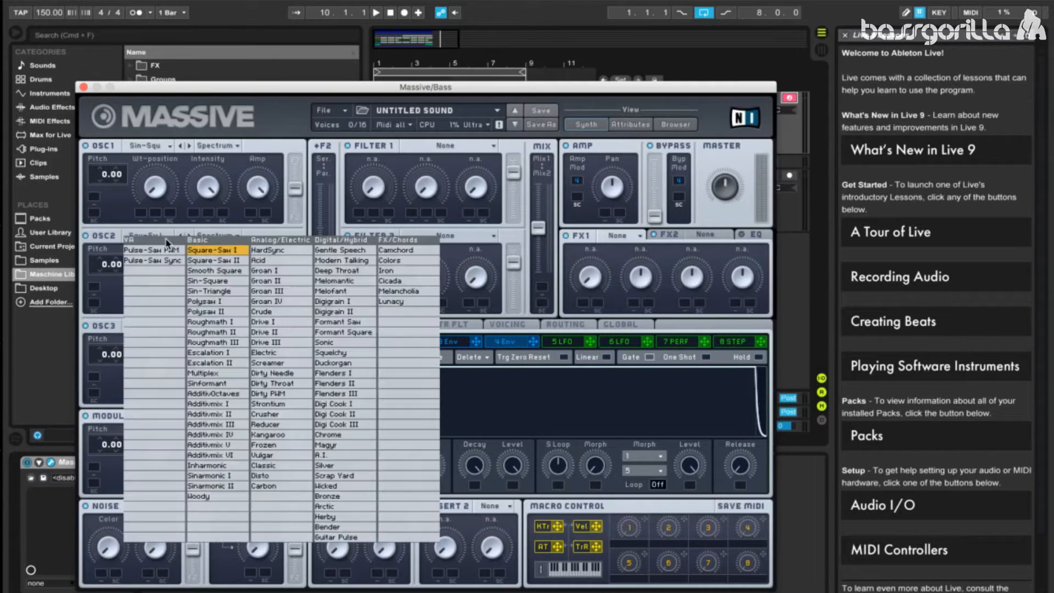
pyautogui.click(226, 282)
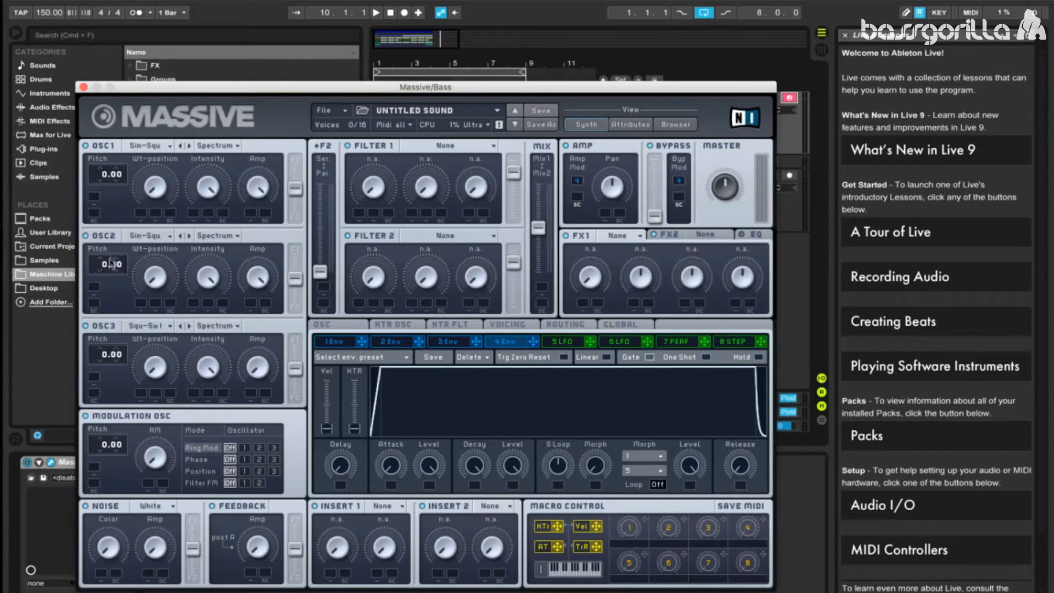
pyautogui.moveTo(102, 268); pyautogui.dragTo(103, 197)
# Set Filter 1 to Scream with the cutoff fully open, a raised Scream amount and lowered resonance
pyautogui.click(447, 145)
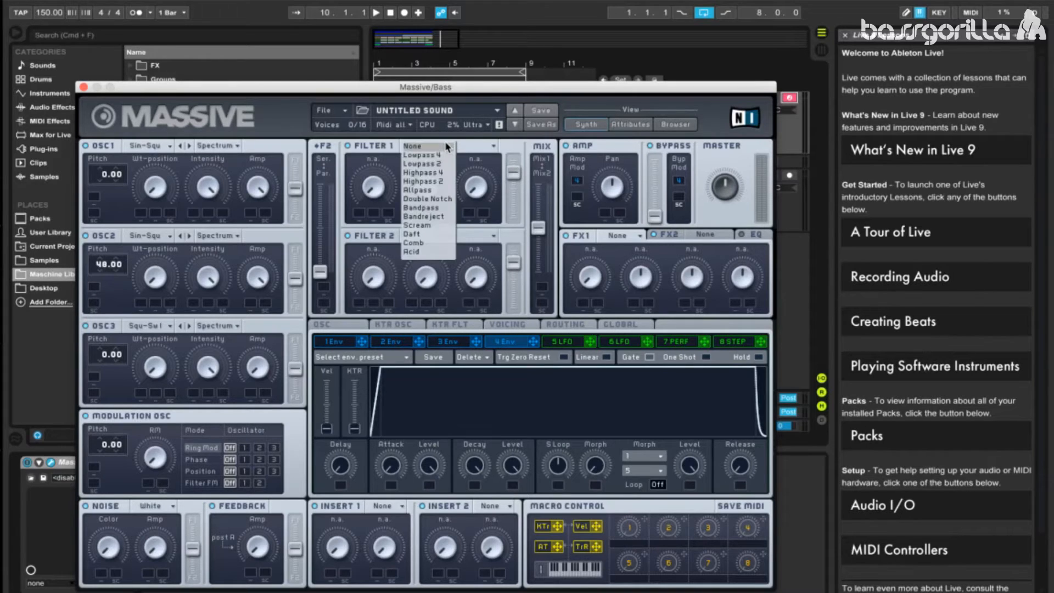
pyautogui.click(437, 225)
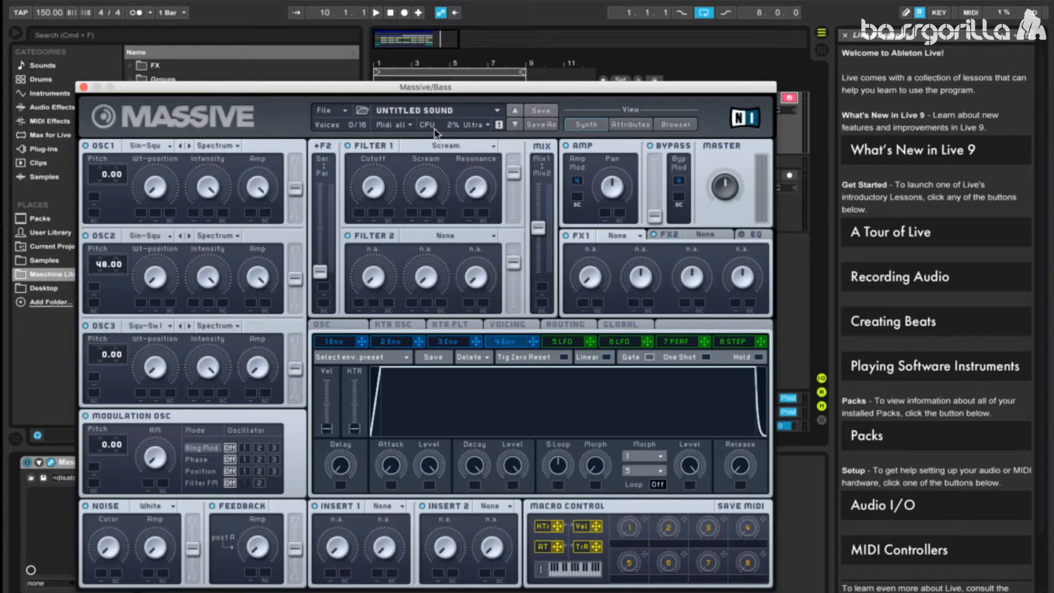
pyautogui.moveTo(377, 193); pyautogui.dragTo(377, 70)
pyautogui.moveTo(425, 198)
pyautogui.mouseDown()
pyautogui.moveTo(427, 181)
pyautogui.moveTo(429, 205)
pyautogui.mouseUp()
# Load Parabolic Shaper in Insert 1 and Tele Tube in FX1, keeping the tube's Drive around the middle
pyautogui.click(392, 510)
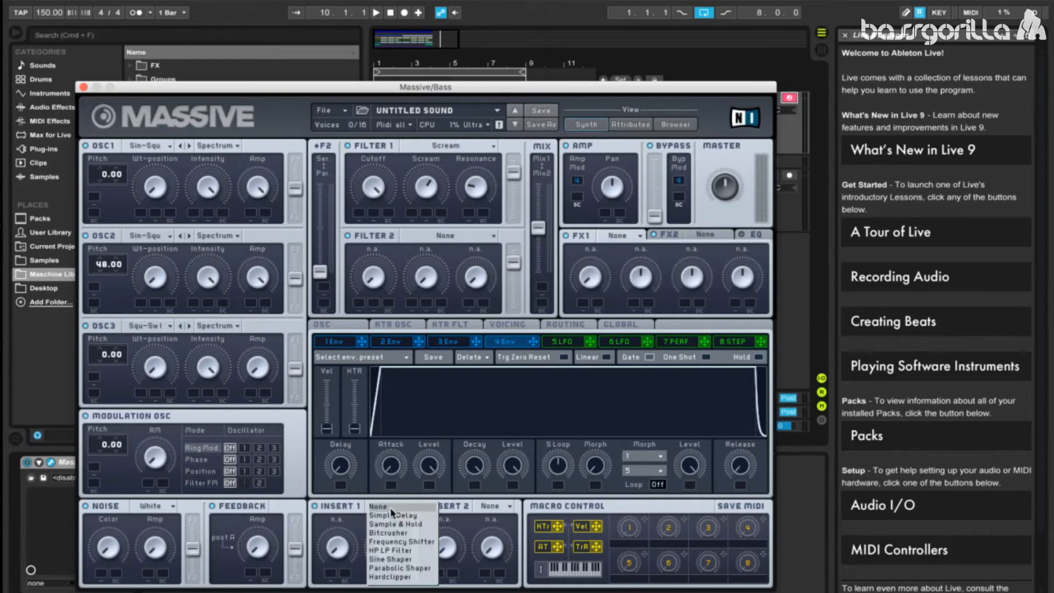
pyautogui.click(425, 569)
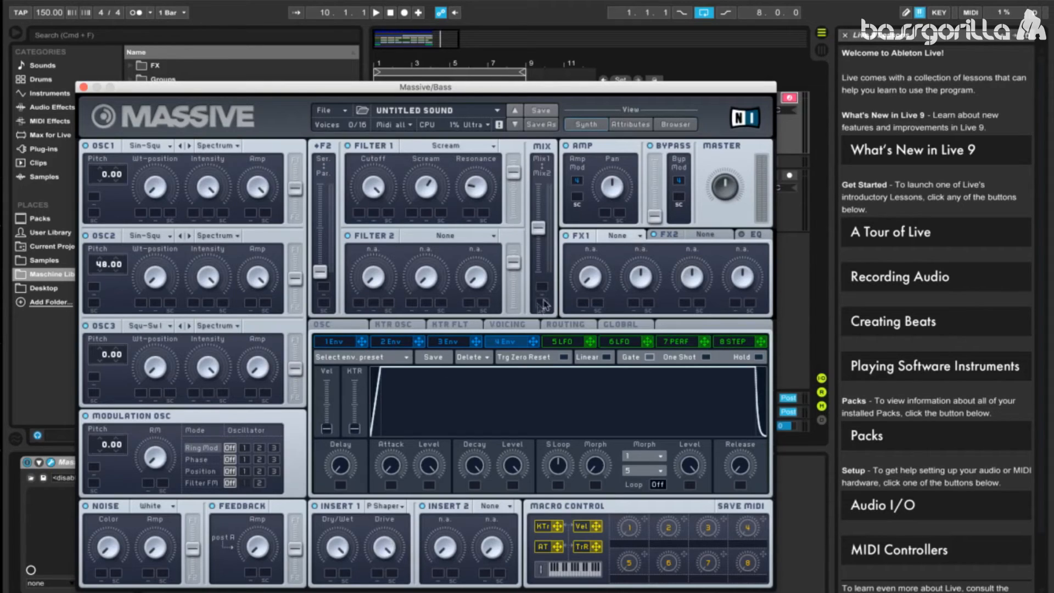
pyautogui.click(620, 236)
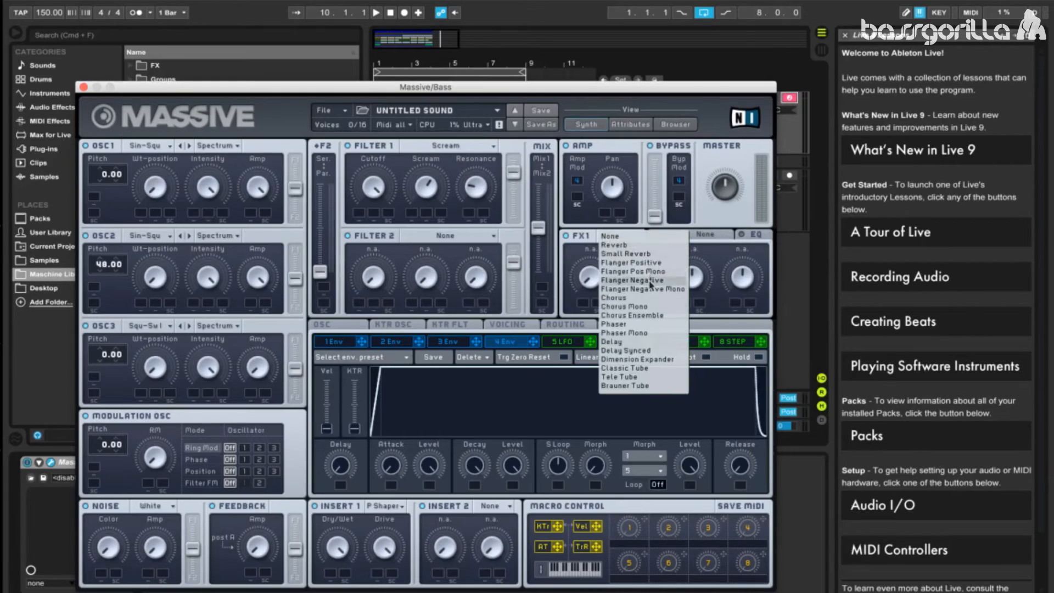
pyautogui.click(646, 377)
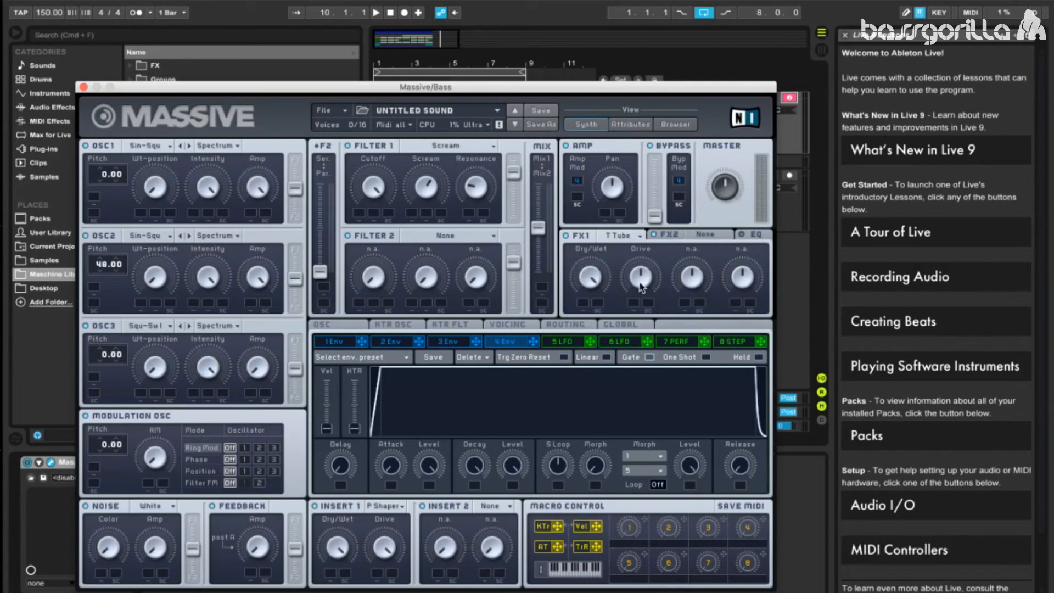
pyautogui.moveTo(641, 286)
pyautogui.mouseDown()
pyautogui.moveTo(636, 351)
pyautogui.moveTo(646, 219)
pyautogui.moveTo(640, 277)
pyautogui.mouseUp()
# Set the voicing to Monophon with the Legato trigger and shorten the Glide time
pyautogui.click(560, 341)
pyautogui.click(520, 326)
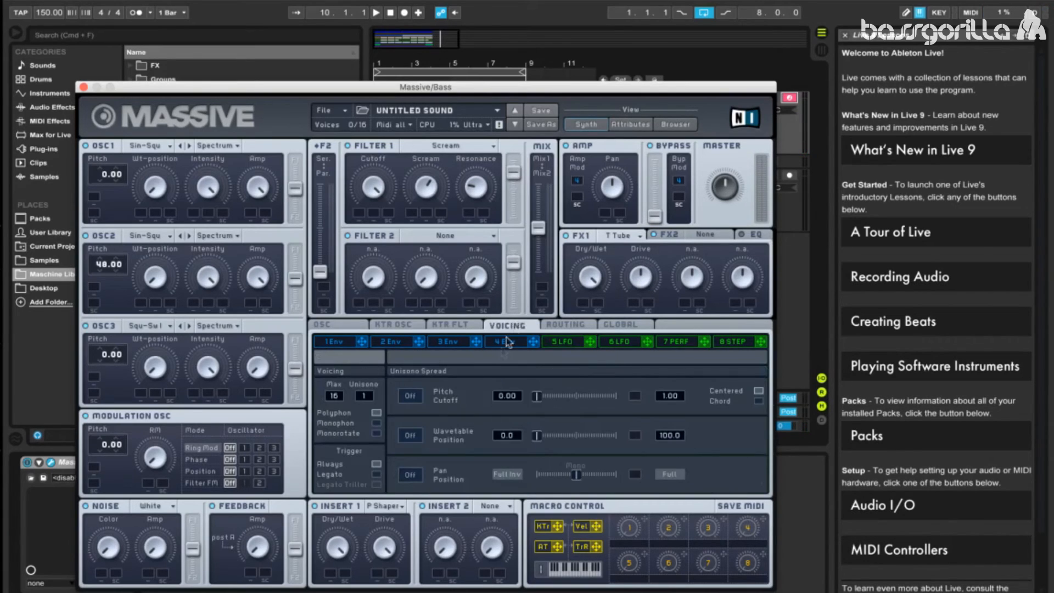
pyautogui.click(377, 423)
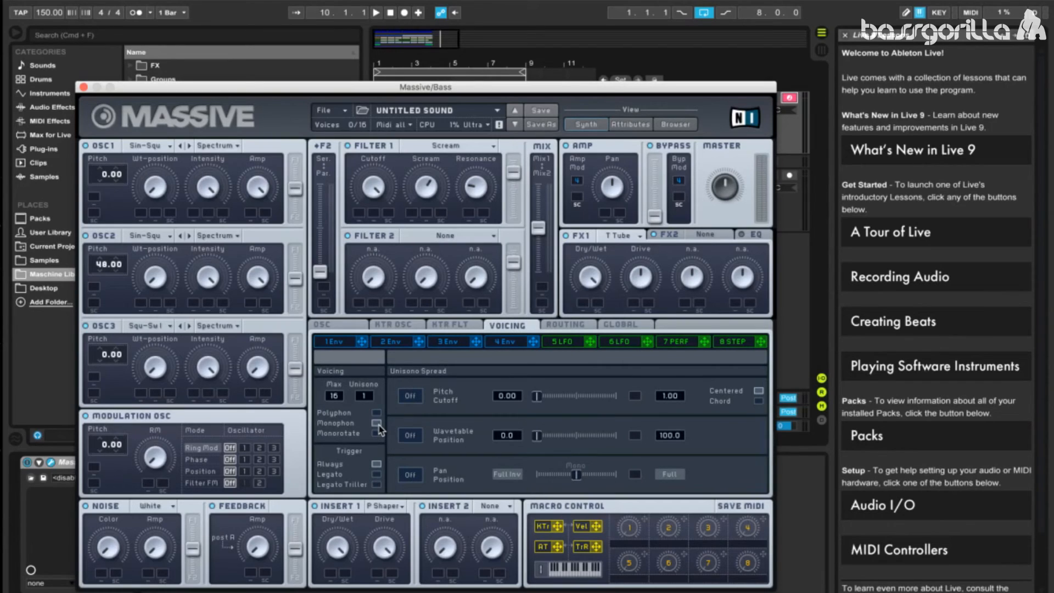
pyautogui.click(377, 474)
pyautogui.click(334, 327)
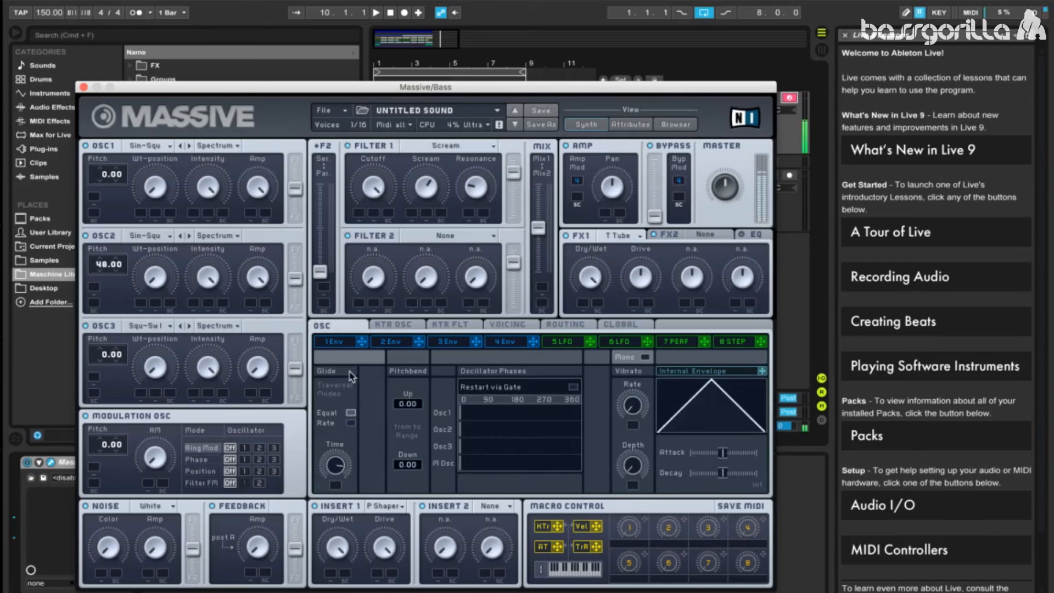
pyautogui.moveTo(348, 471); pyautogui.dragTo(338, 499)
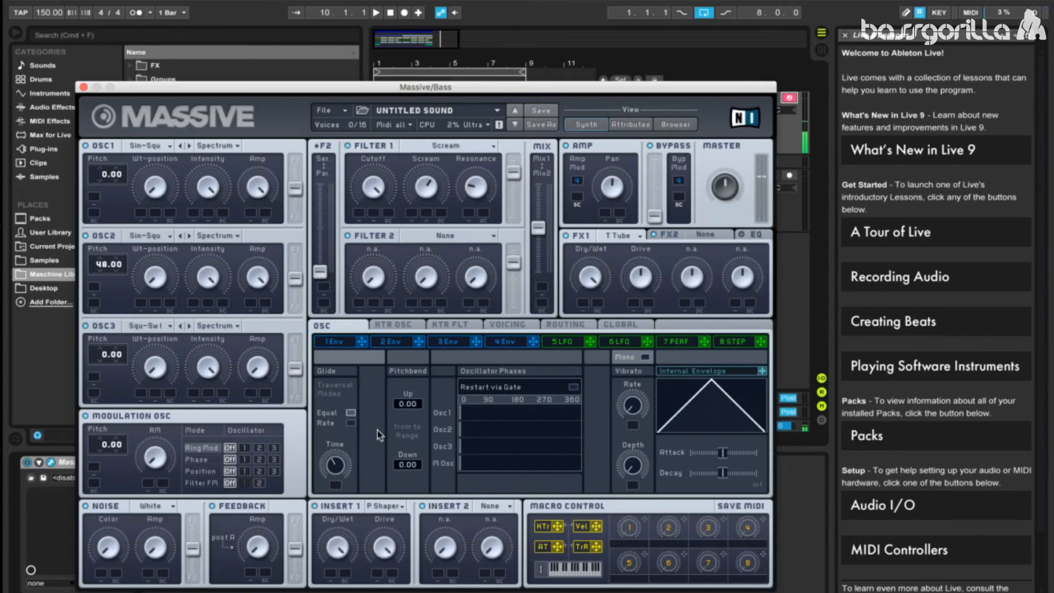
# Play the arrangement with the new bass patch, close the Massive window and stop playback
pyautogui.click(388, 12)
pyautogui.click(378, 12)
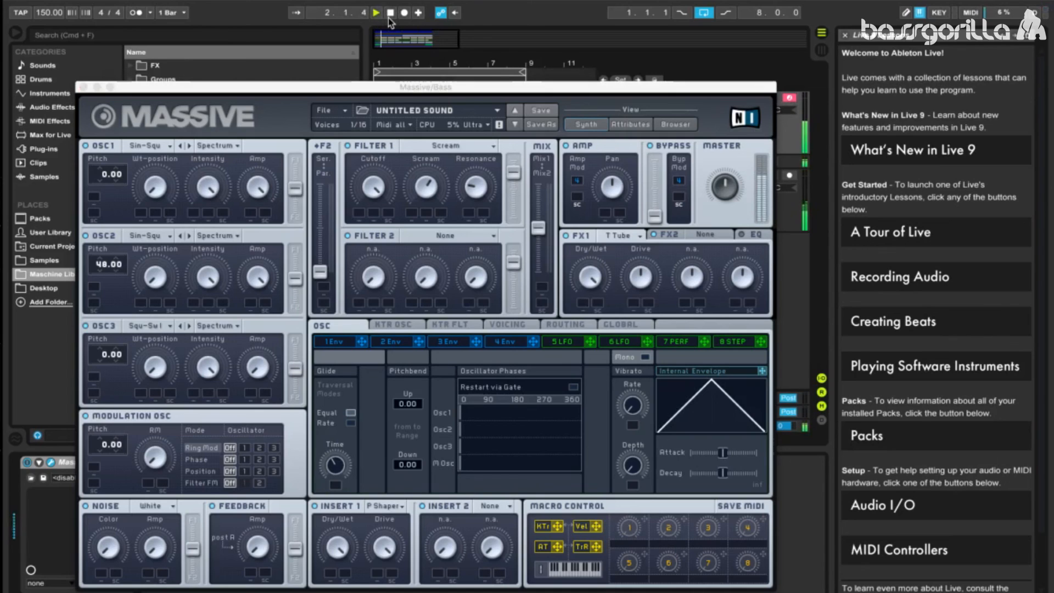
pyautogui.click(83, 87)
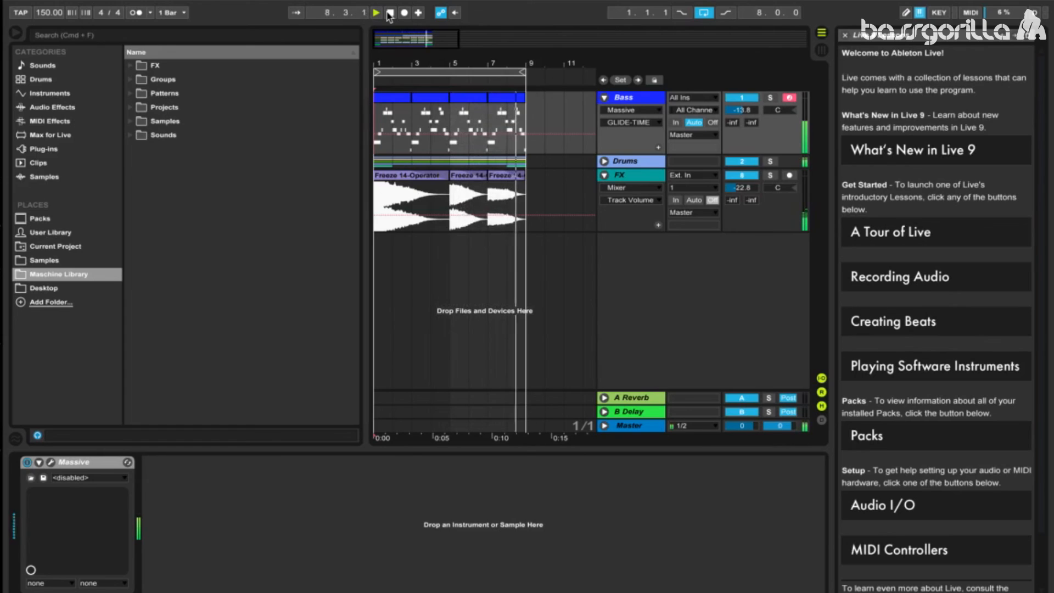
pyautogui.click(389, 12)
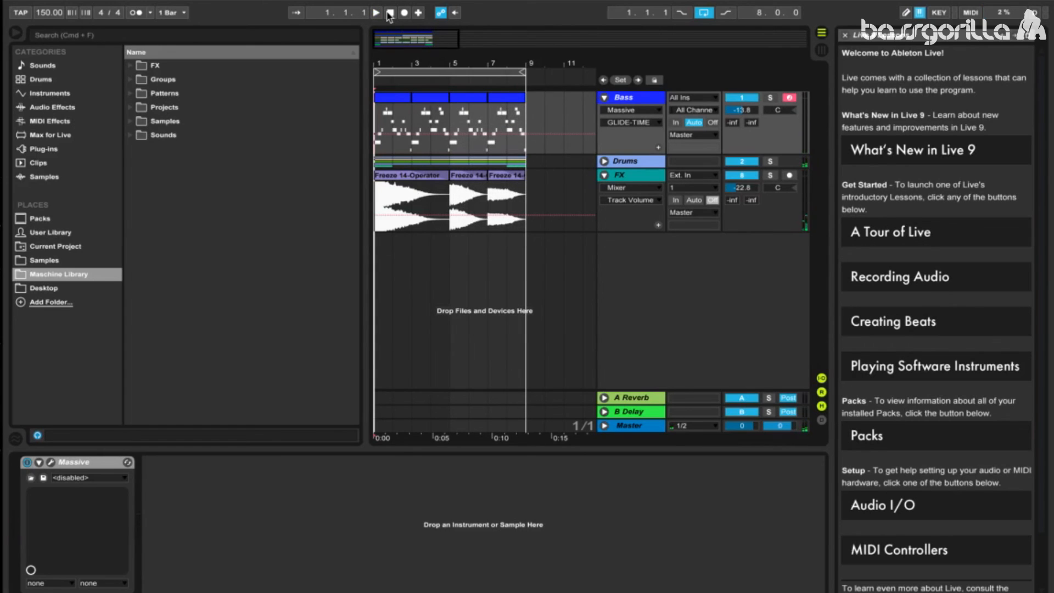
pyautogui.click(524, 117)
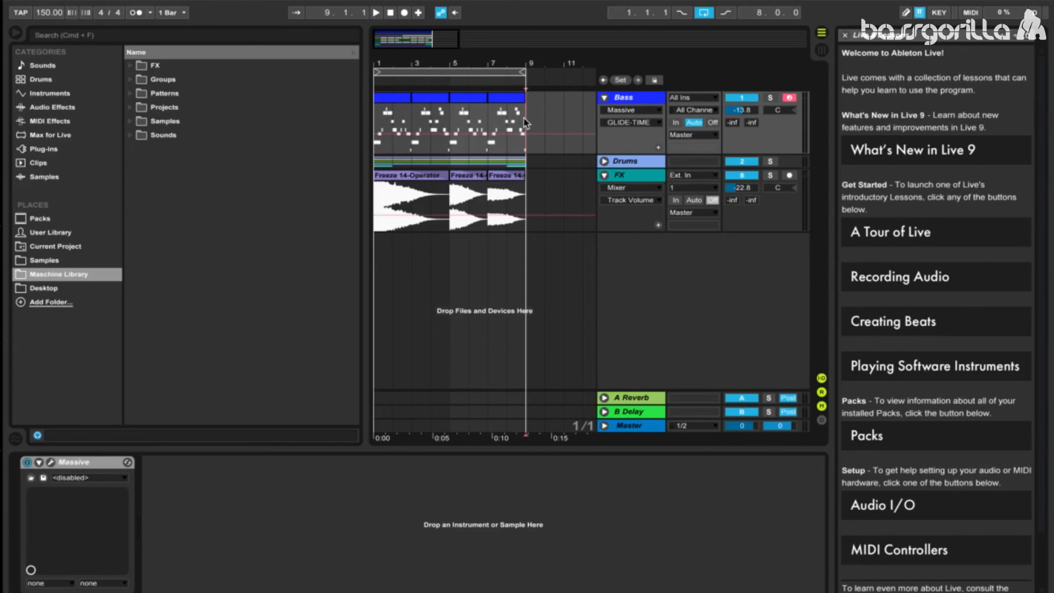